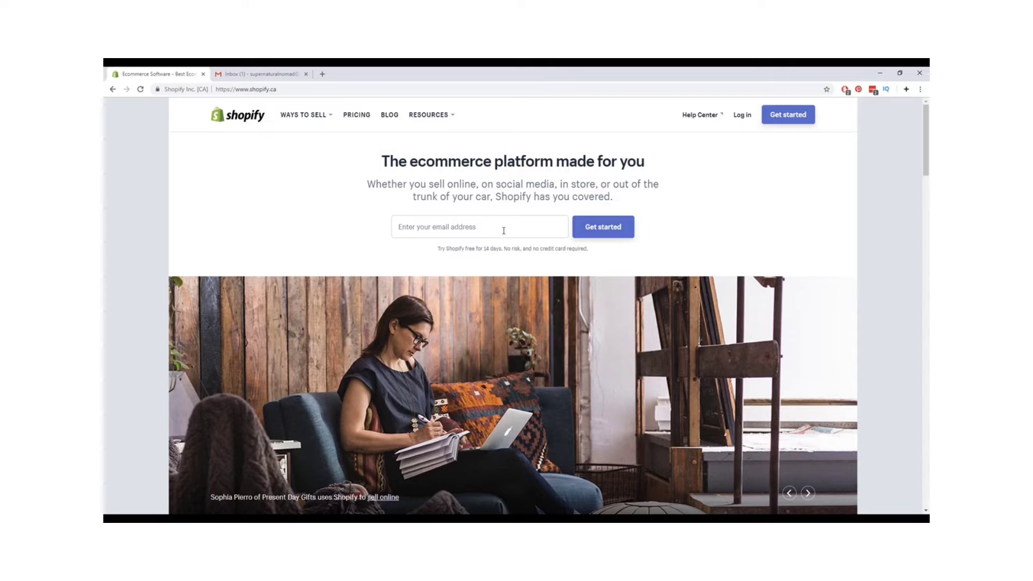
# - Enter the store owner's e-mail address on the Shopify homepage and submit it for the free trial
pyautogui.click(257, 74)
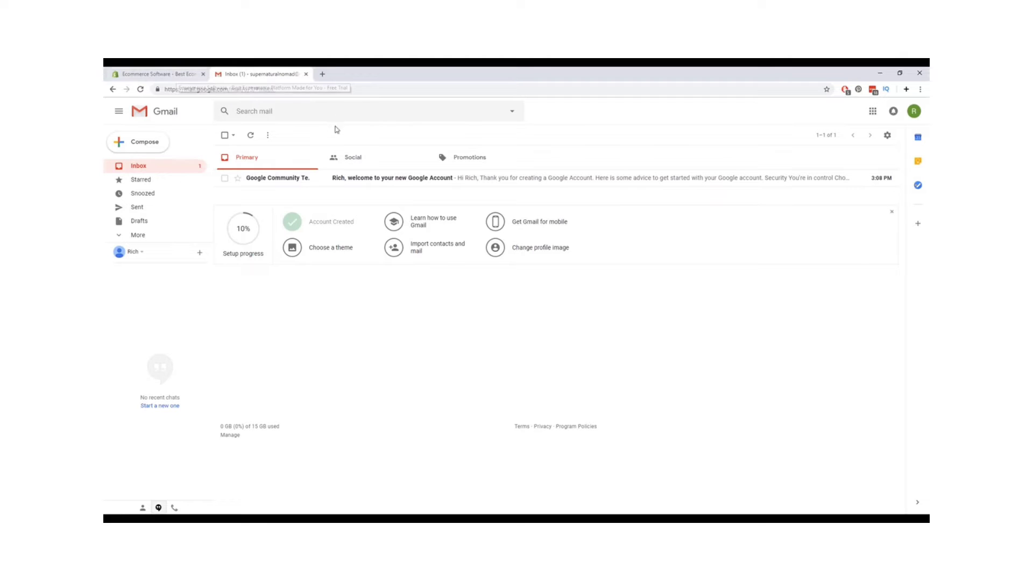
pyautogui.click(156, 74)
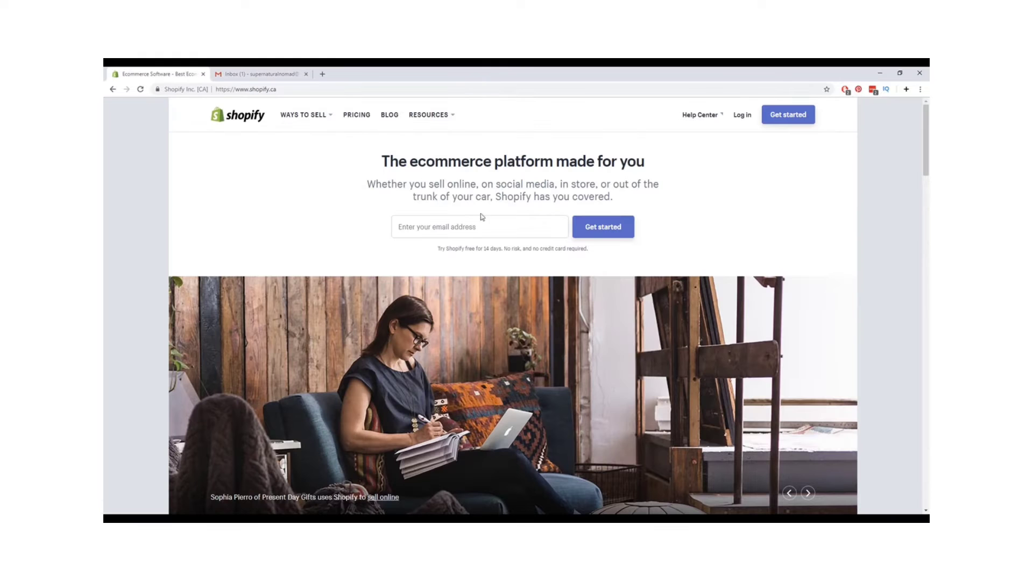
pyautogui.click(484, 224)
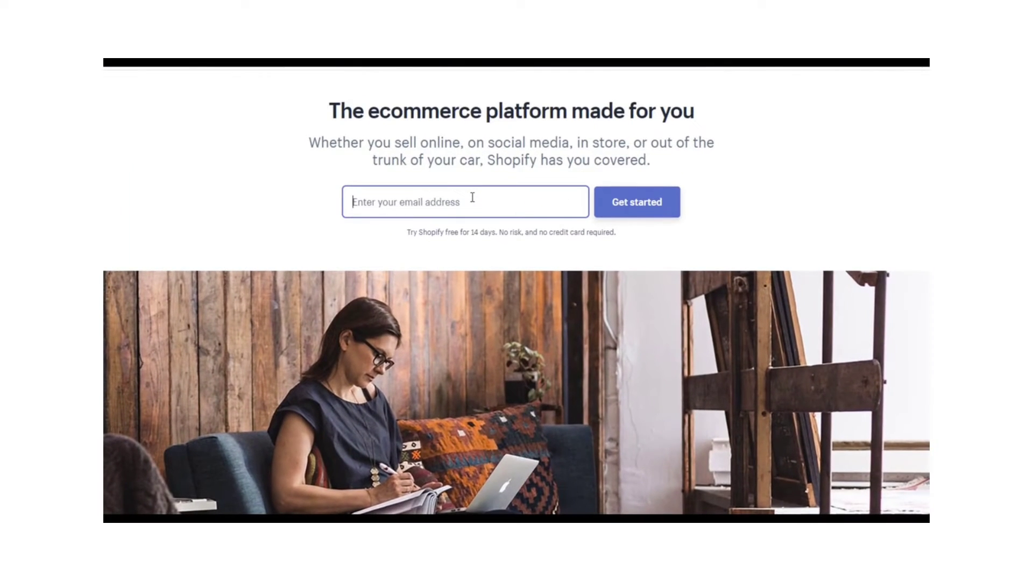
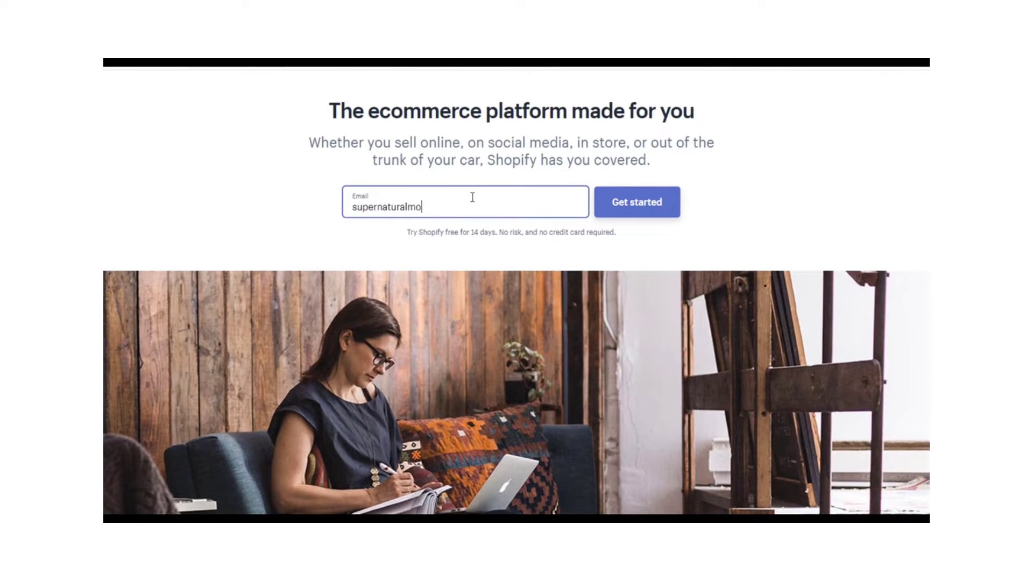
pyautogui.click(615, 213)
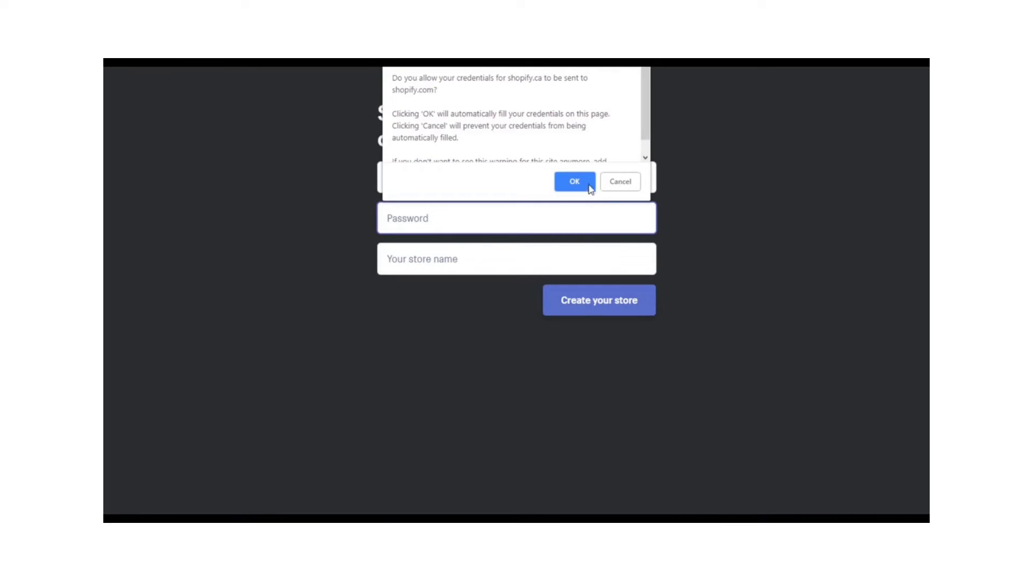
# - Decline the autofill and suggested-password prompts, then enter the account password
pyautogui.click(619, 182)
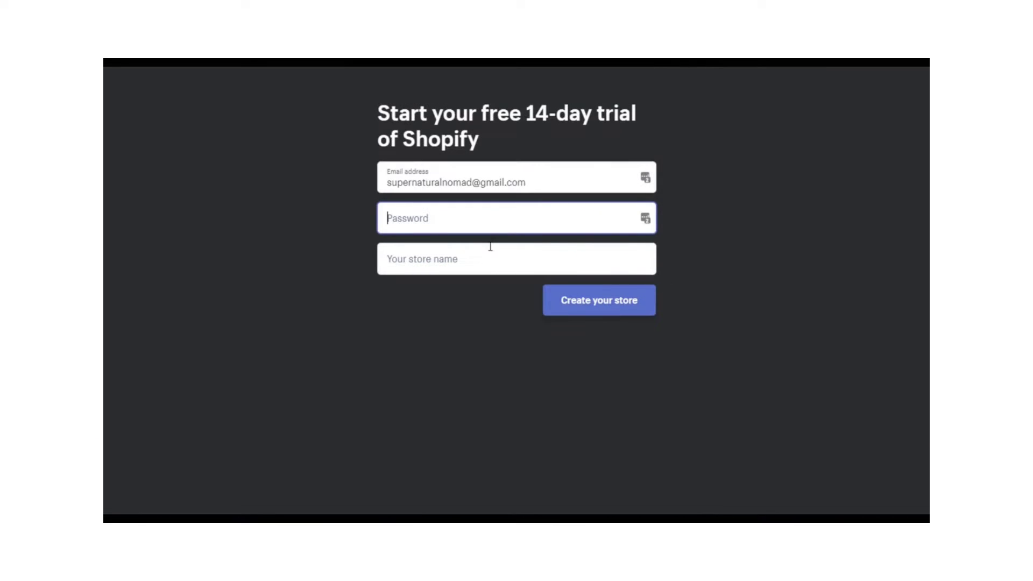
pyautogui.click(527, 226)
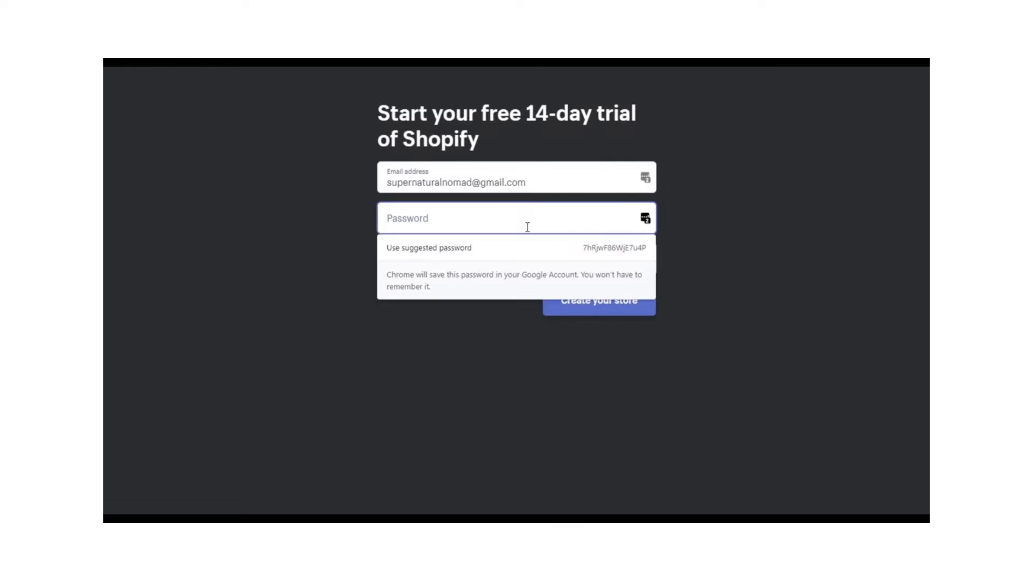
pyautogui.click(716, 225)
pyautogui.click(575, 221)
pyautogui.write('**********')
# - Name the store 'Super Natural Nomad' and create it
pyautogui.press('Tab')
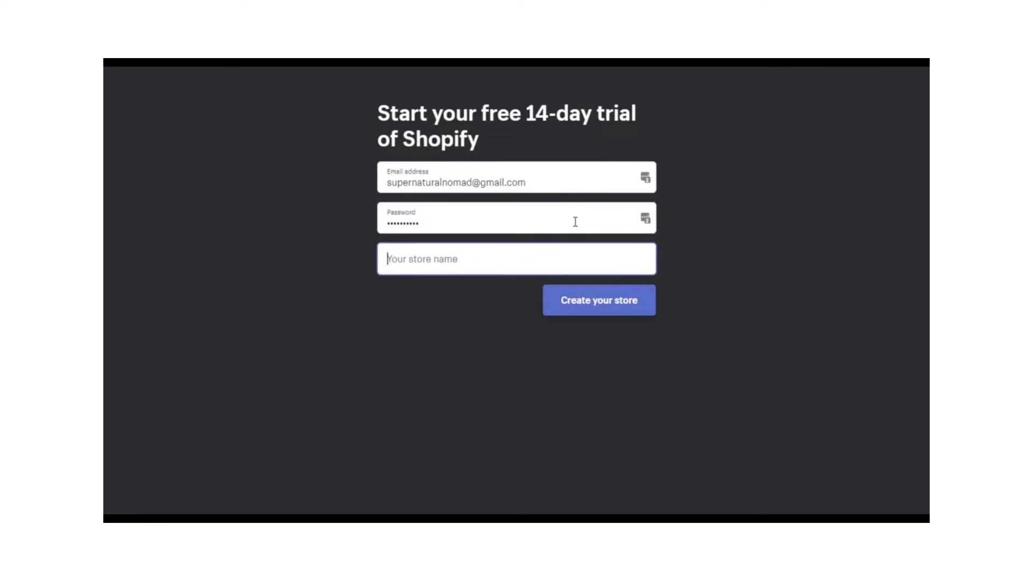
pyautogui.write('Super Natural Nomad')
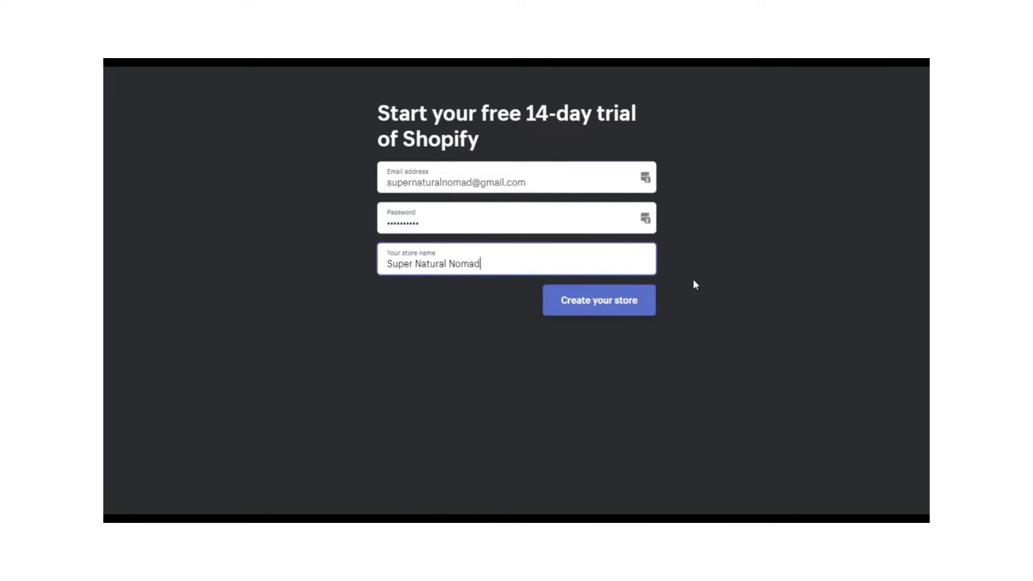
pyautogui.click(619, 302)
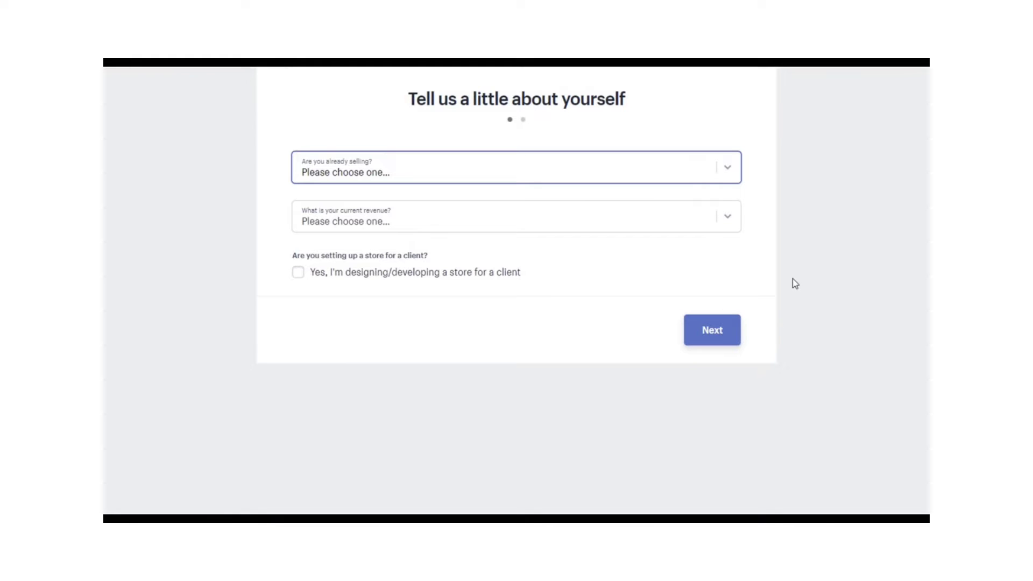
# - Answer not selling yet, launching in a few weeks, and $0 CAD revenue, then proceed
pyautogui.click(730, 170)
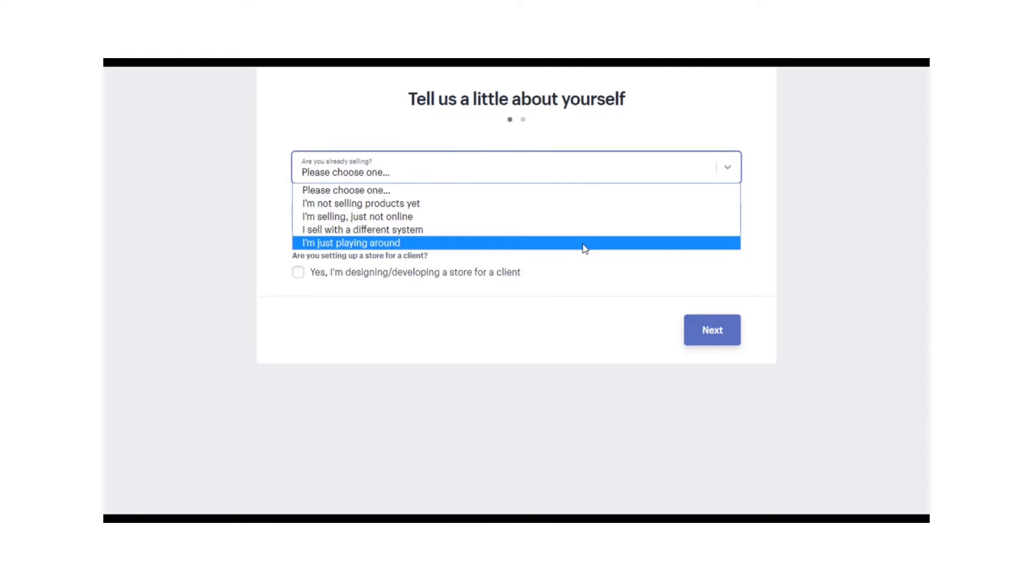
pyautogui.click(588, 207)
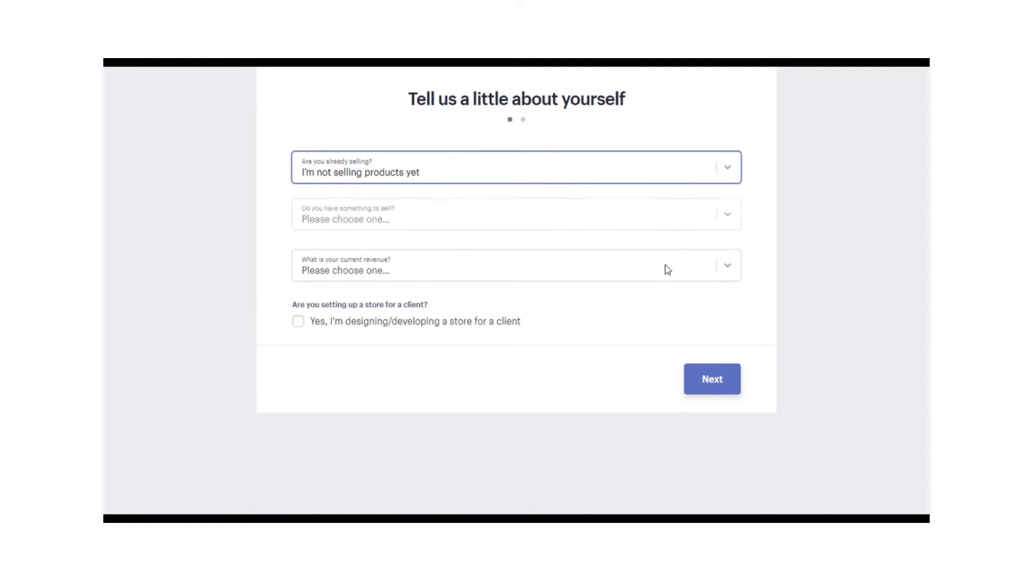
pyautogui.click(687, 233)
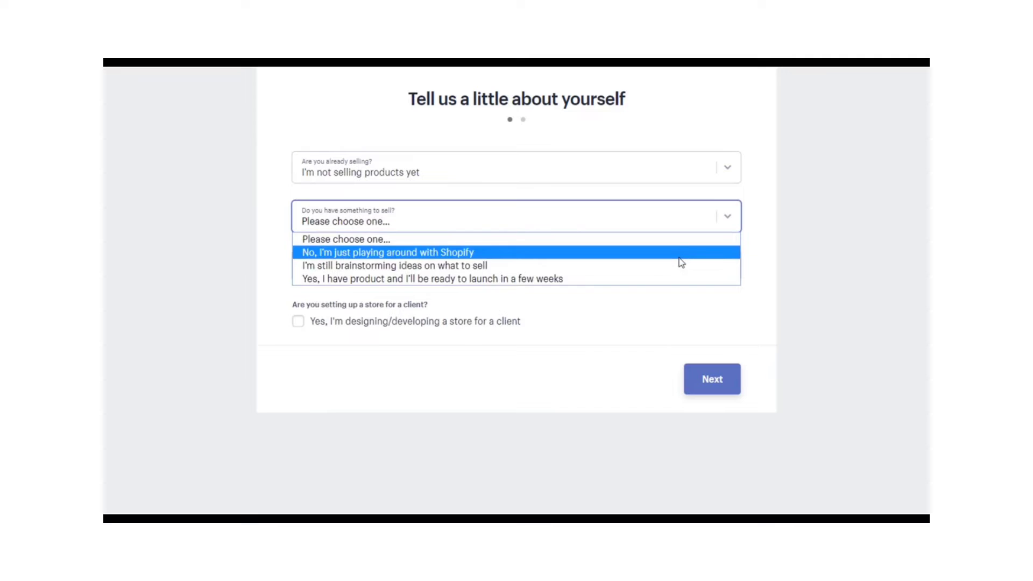
pyautogui.click(676, 278)
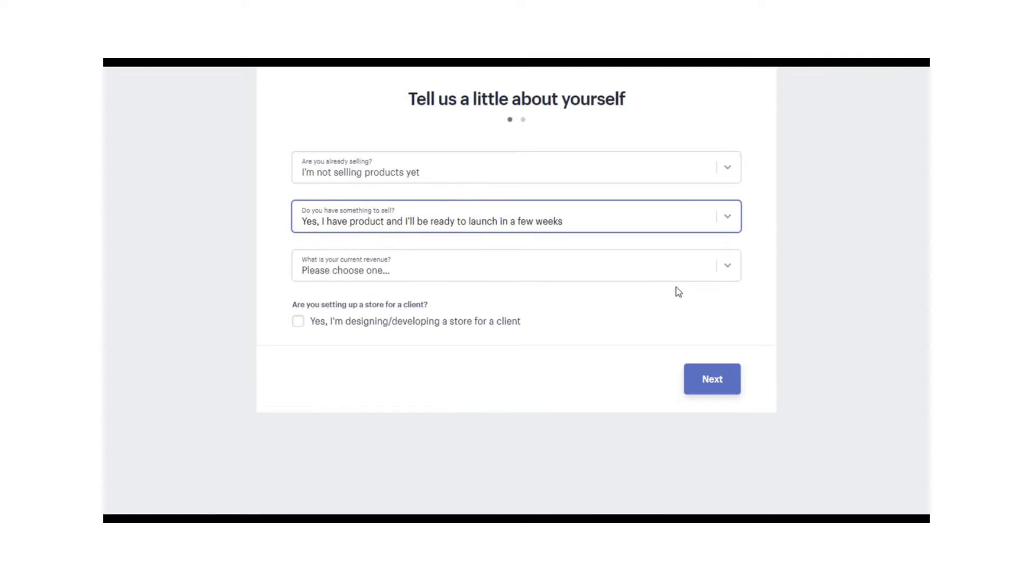
pyautogui.click(728, 269)
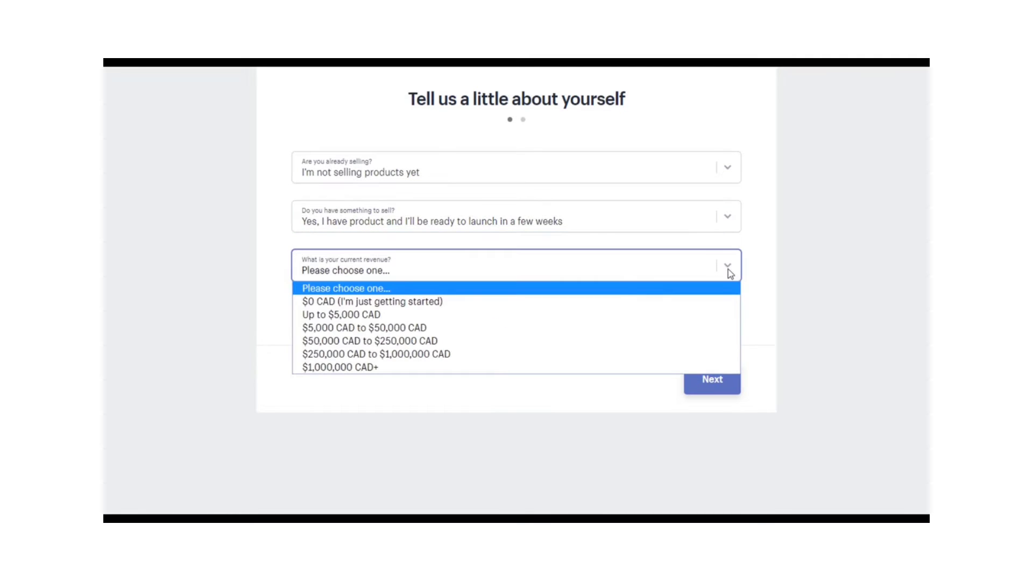
pyautogui.click(611, 296)
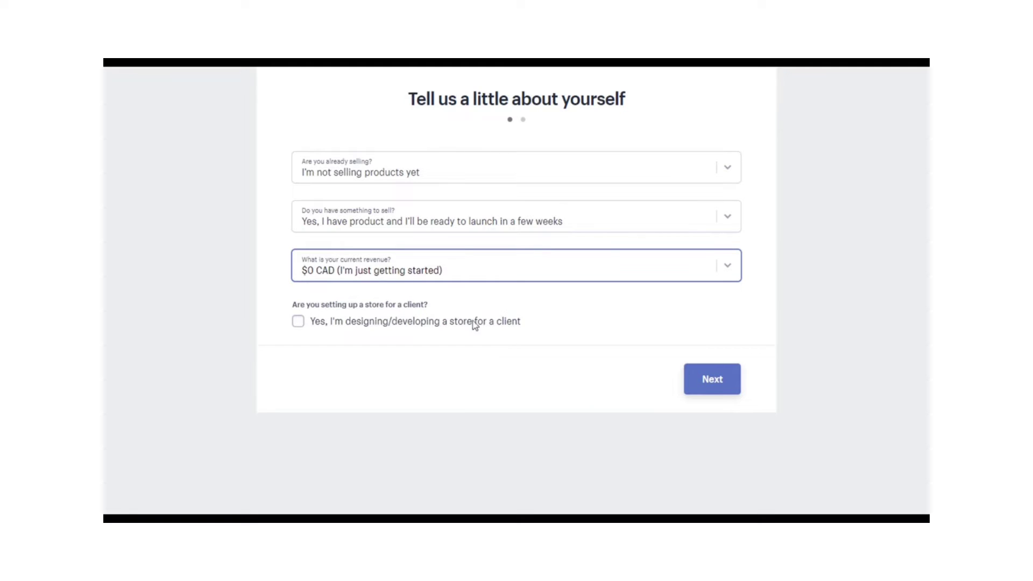
pyautogui.click(718, 380)
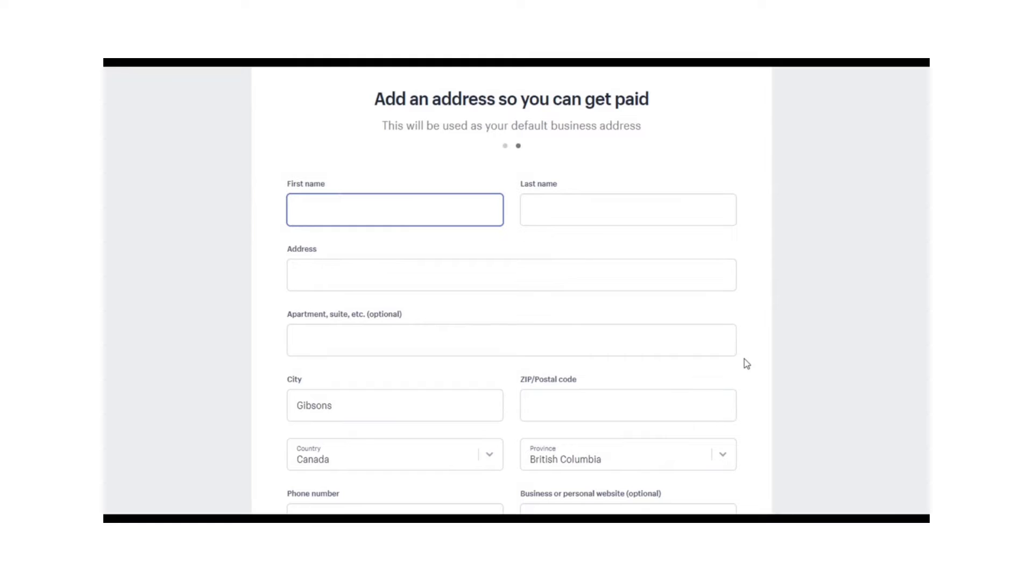
# - Enter the owner's first name on the business address form
pyautogui.write('Rich')
pyautogui.press('Tab')
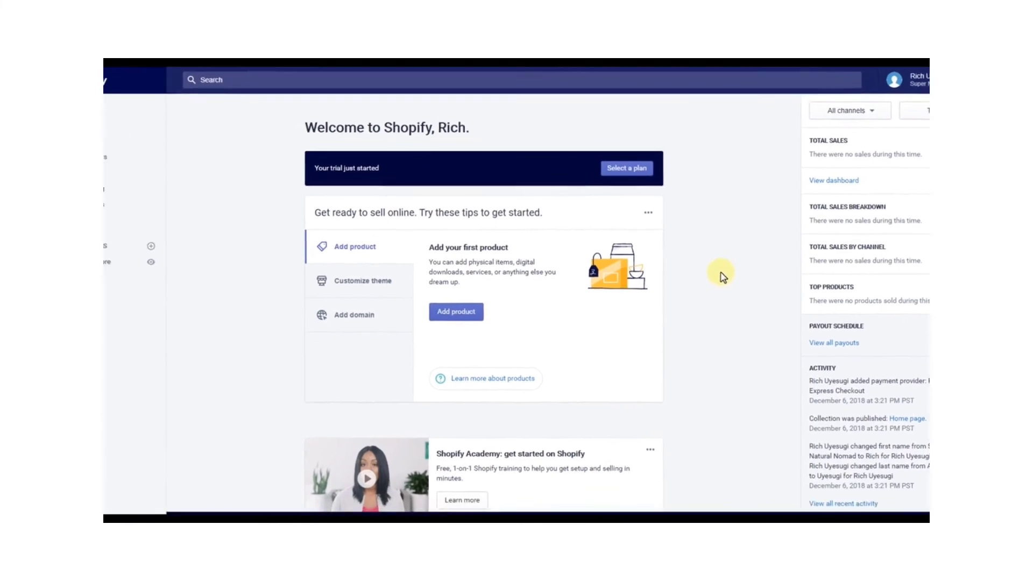
pyautogui.scroll(-1, 719, 281)
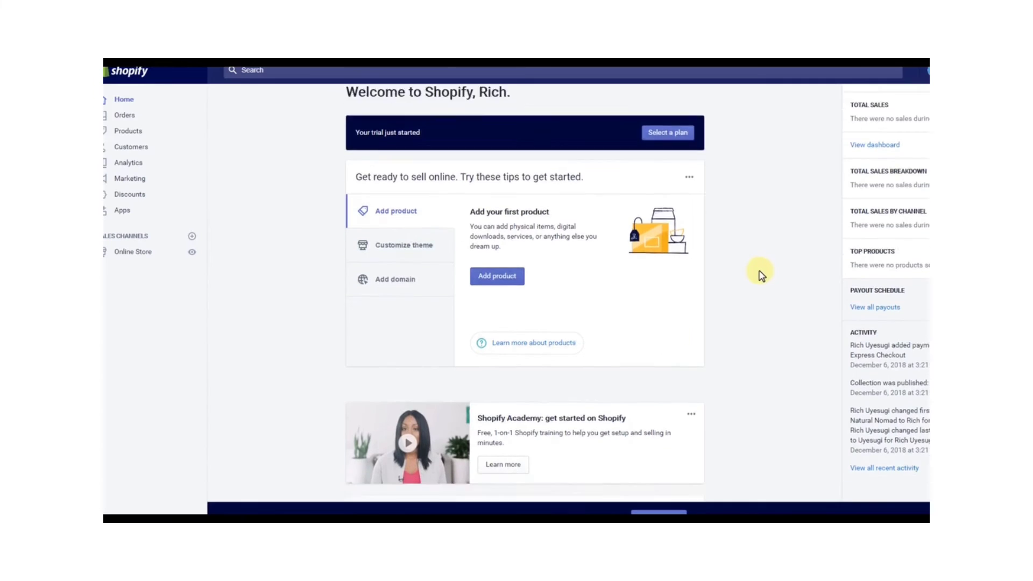
pyautogui.scroll(-3, 750, 277)
pyautogui.scroll(2, 734, 346)
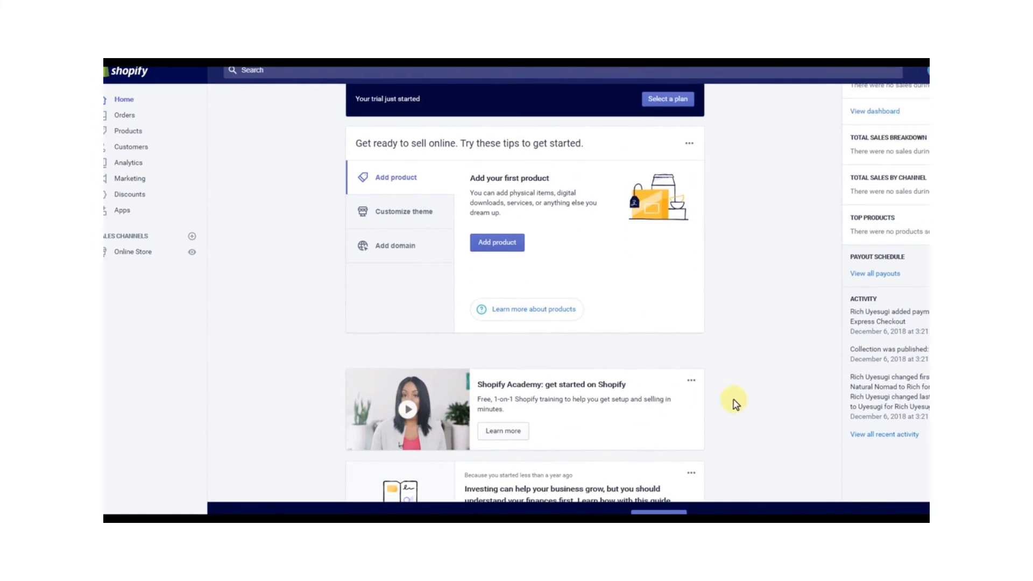
pyautogui.scroll(-2, 742, 404)
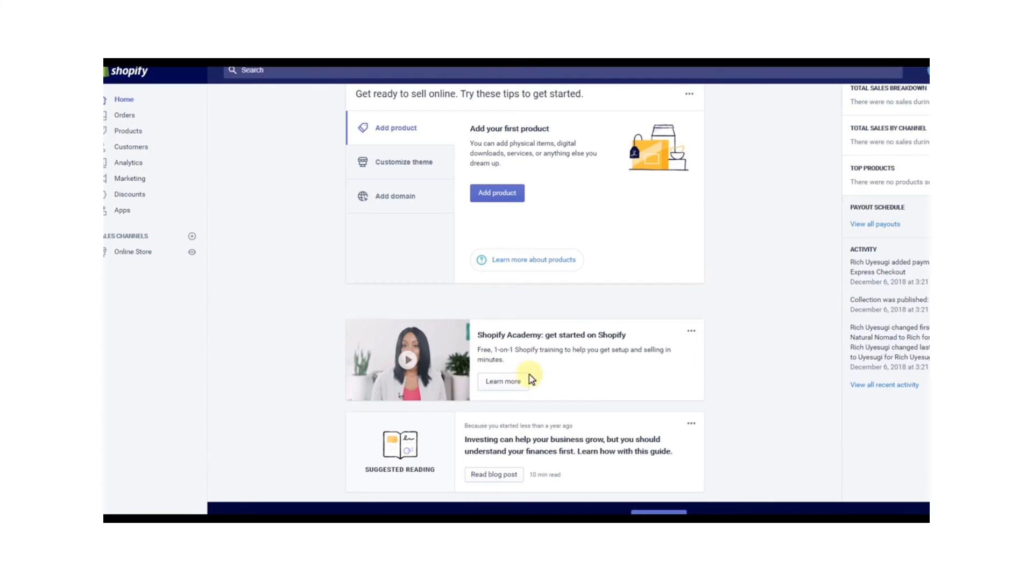
pyautogui.scroll(4, 756, 450)
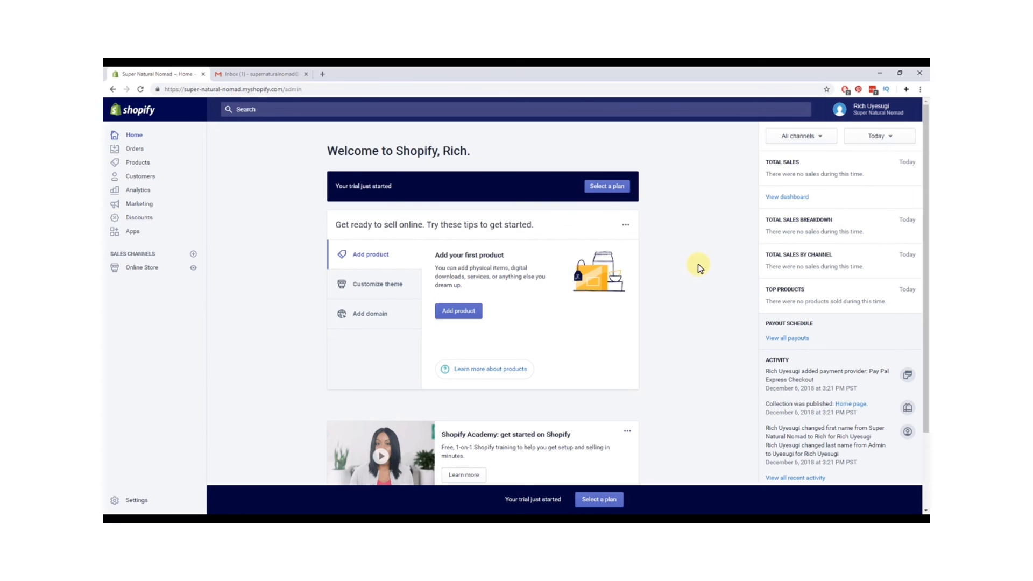
pyautogui.scroll(-1, 699, 264)
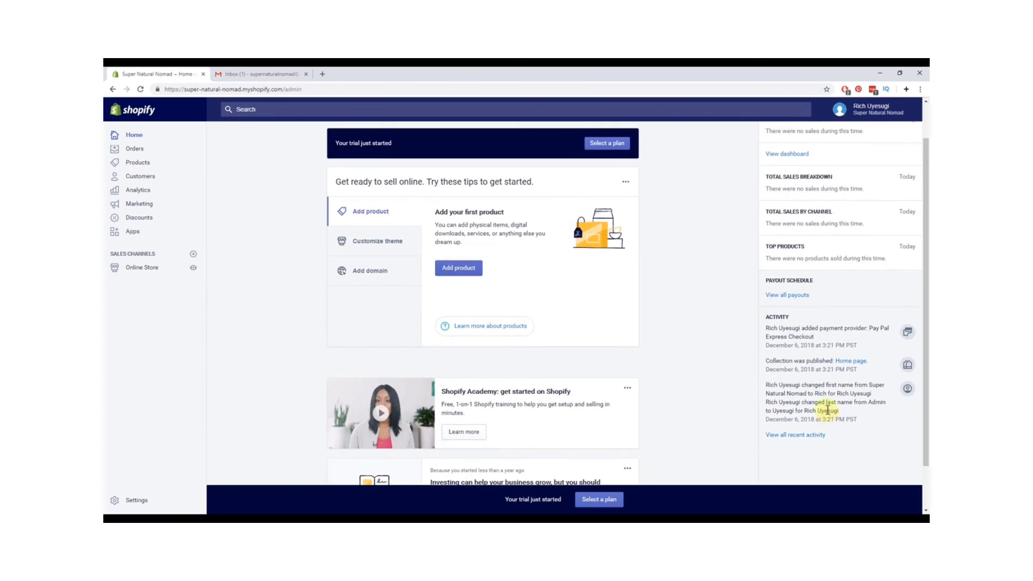
pyautogui.scroll(1, 664, 335)
pyautogui.scroll(-2, 664, 337)
pyautogui.scroll(2, 664, 337)
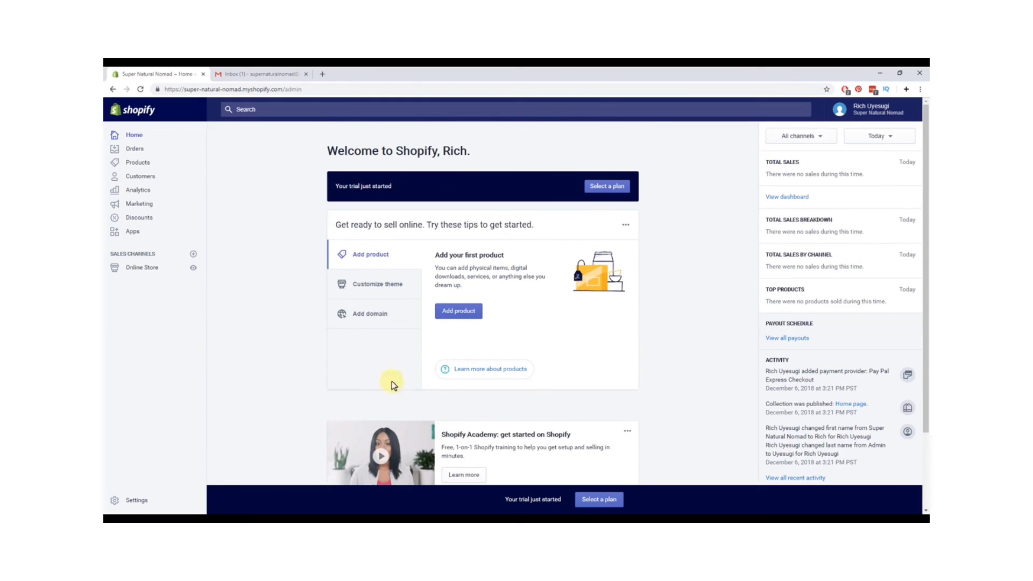